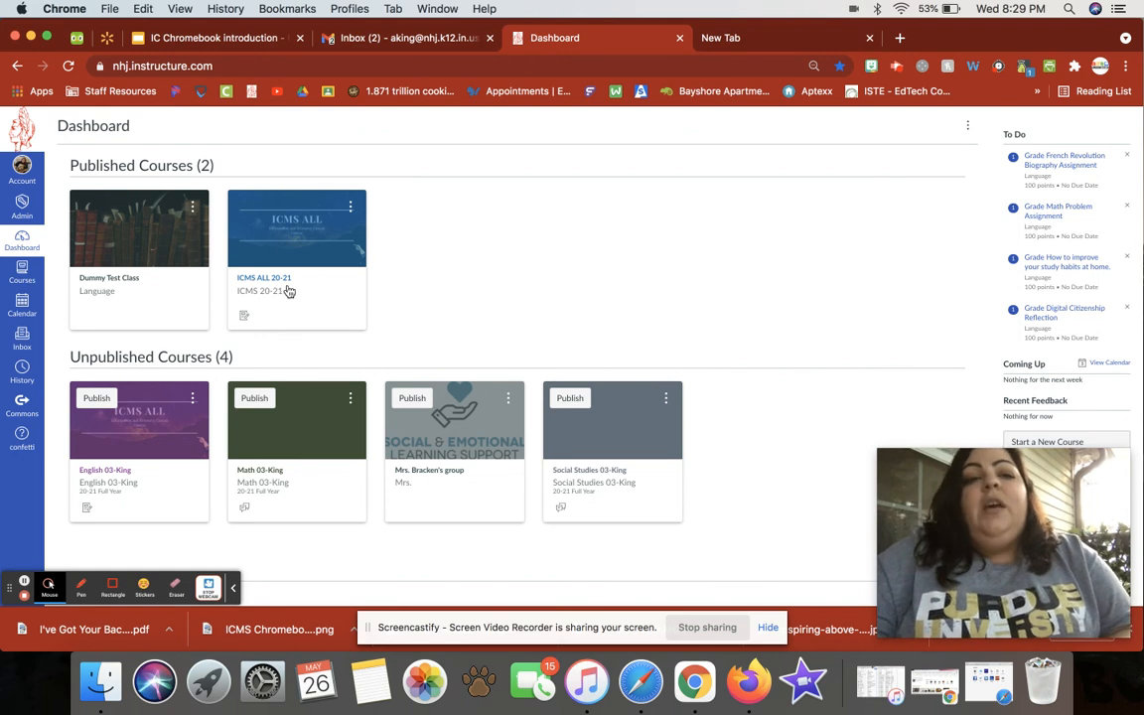
Open the Share to Commons form from the settings of the ICMS ALL 20-21 course.
click(255, 281)
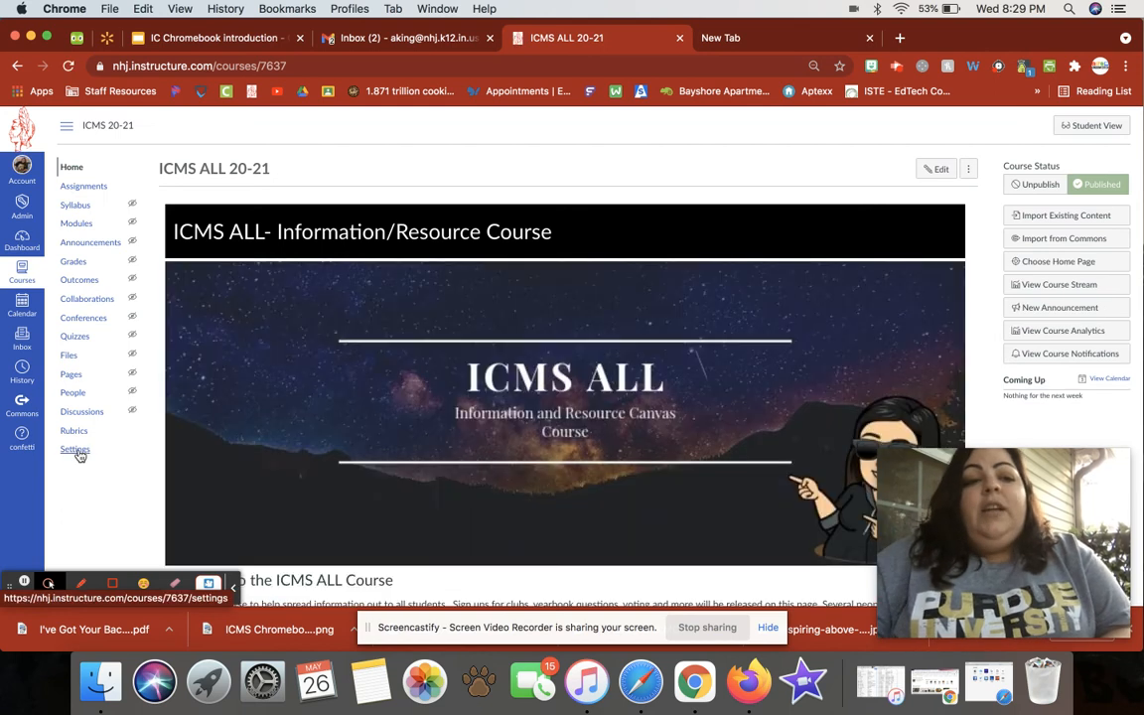
click(76, 452)
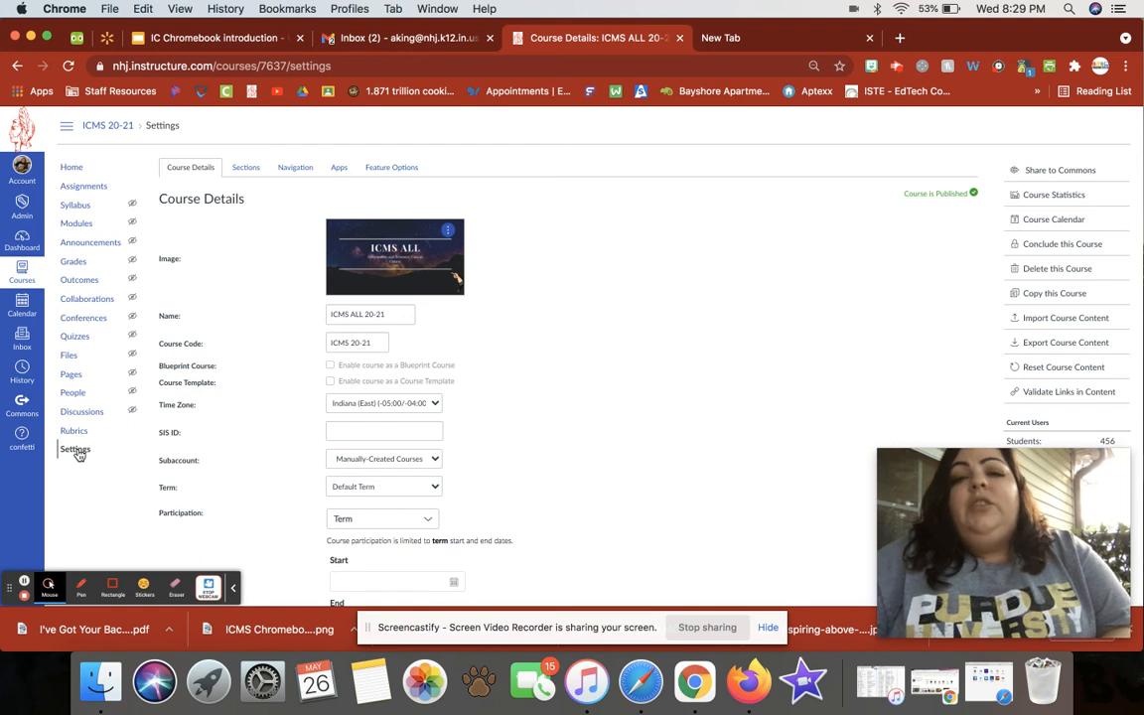
click(1041, 177)
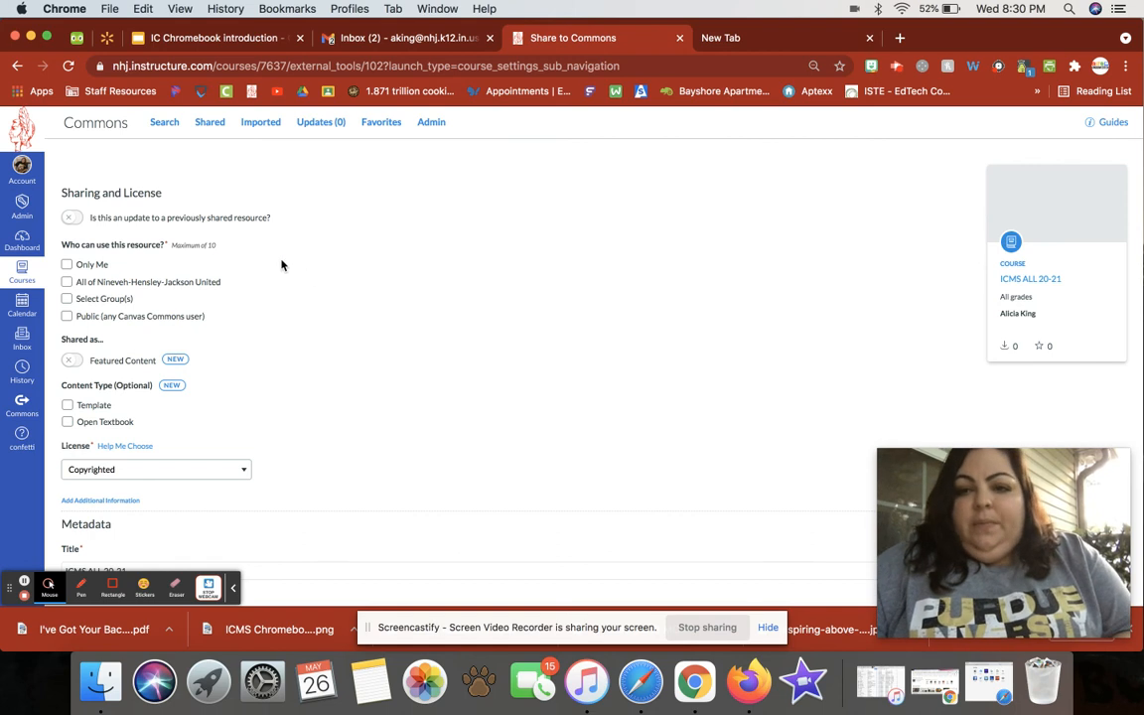
Allow the resource to be used by All of Nineveh-Hensley-Jackson United and Public (any Canvas Commons user).
scroll(148, 254, down, 2)
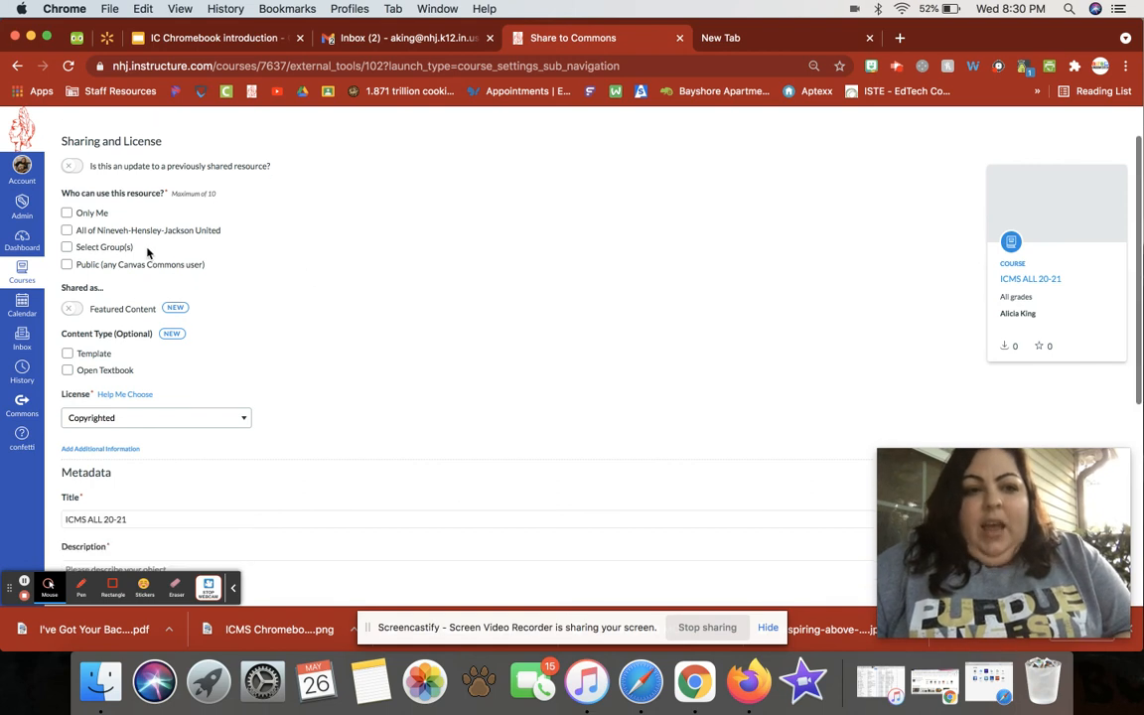
scroll(94, 210, up, 2)
scroll(94, 209, up, 3)
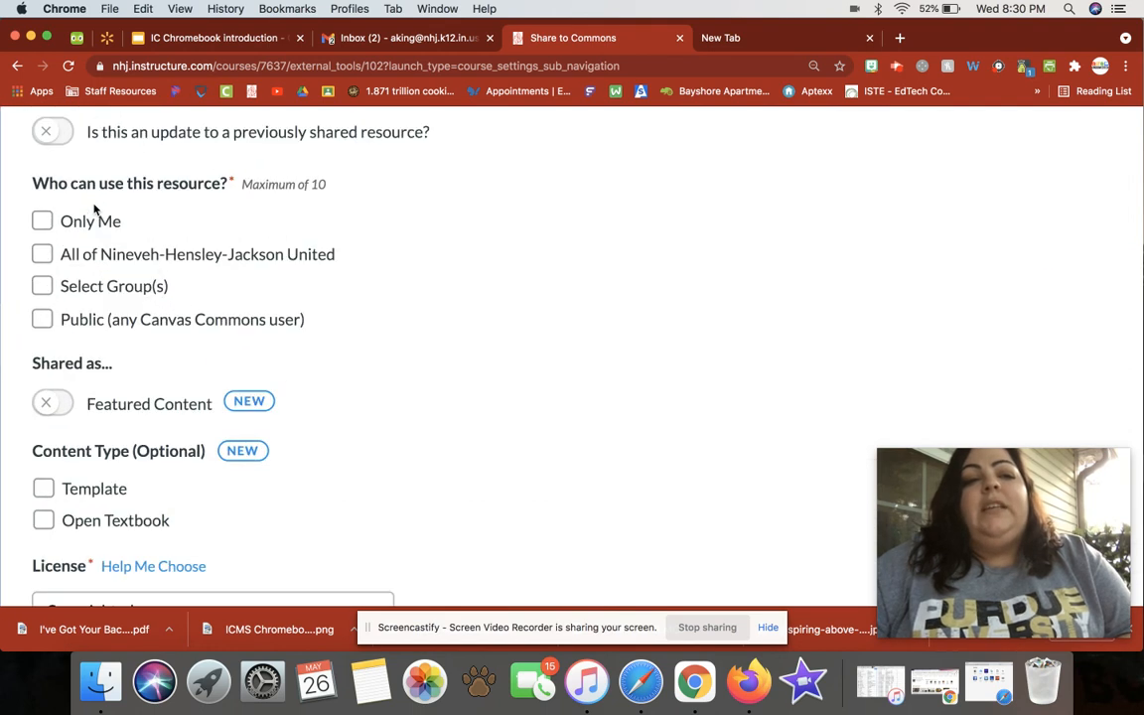
scroll(153, 268, left, 3)
scroll(153, 268, up, 1)
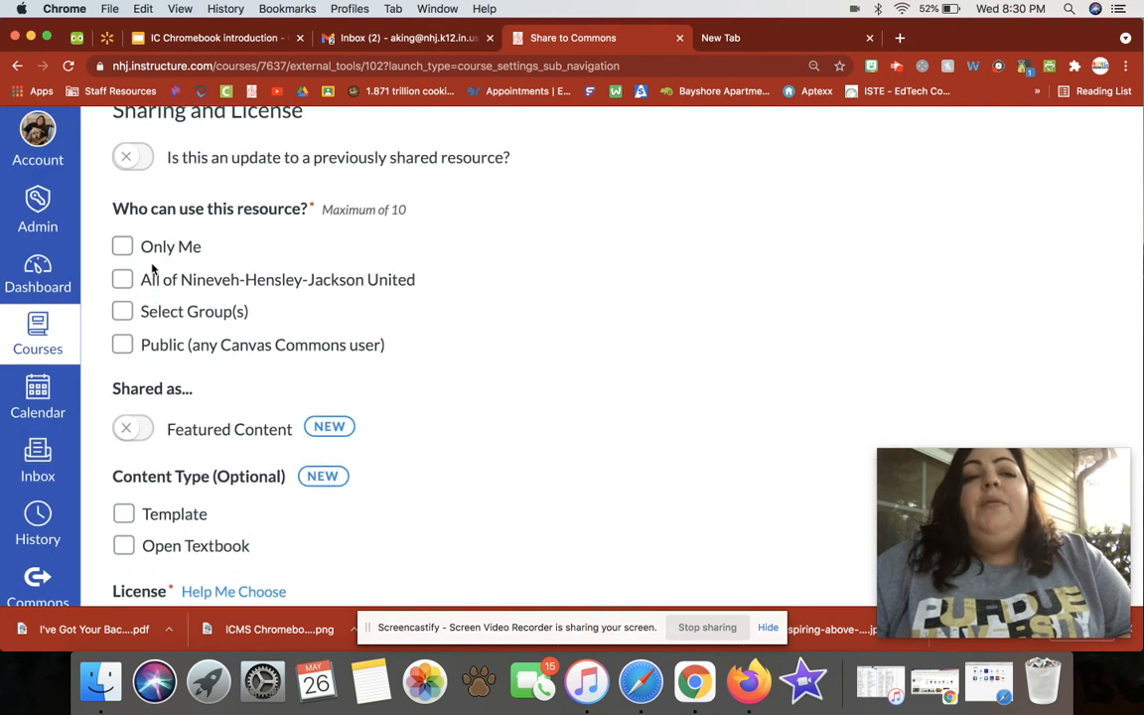
click(119, 279)
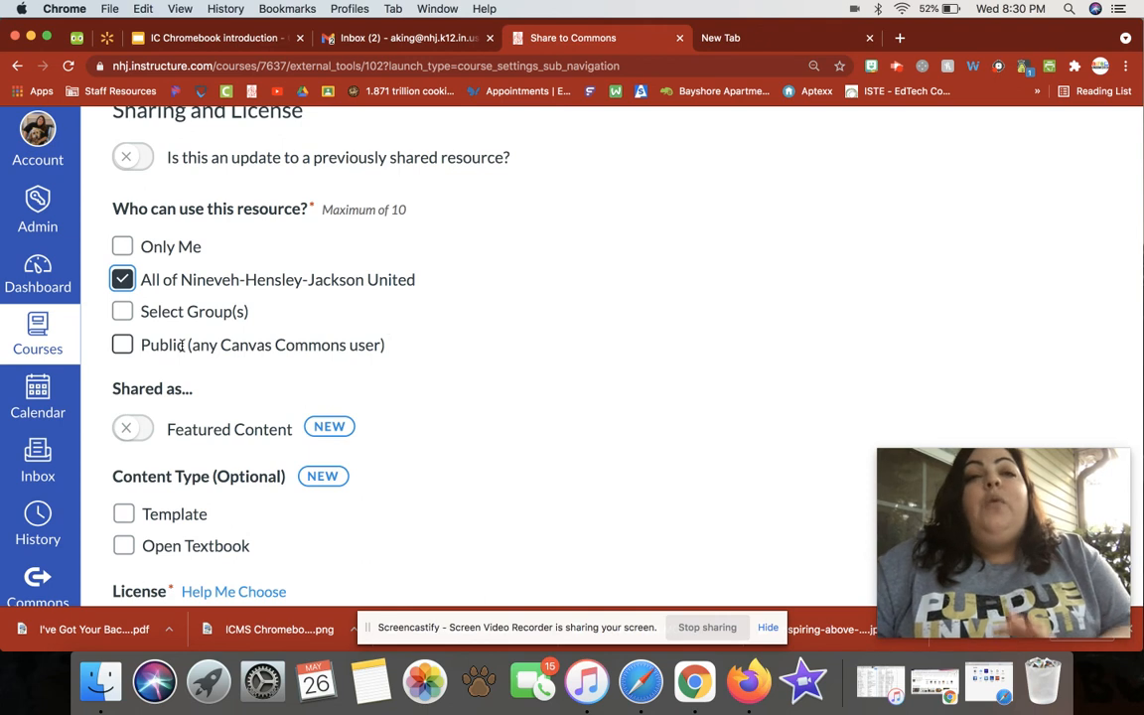
click(122, 345)
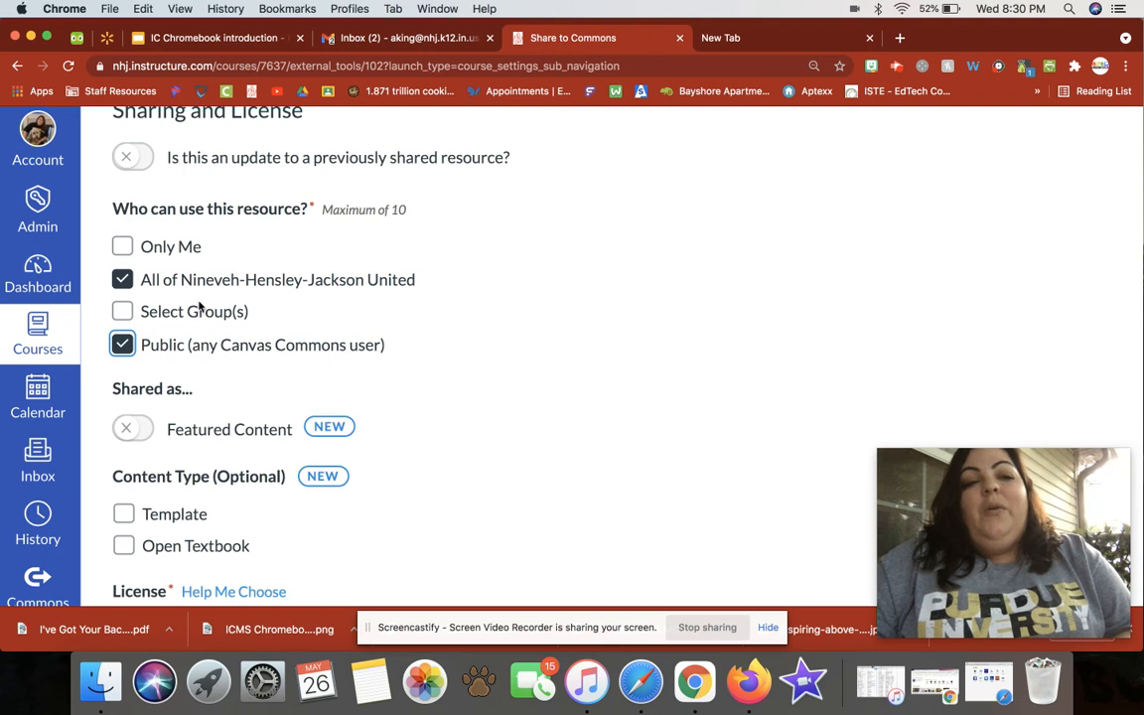
Set the resource's license to Public Domain.
scroll(170, 350, down, 2)
scroll(171, 351, down, 3)
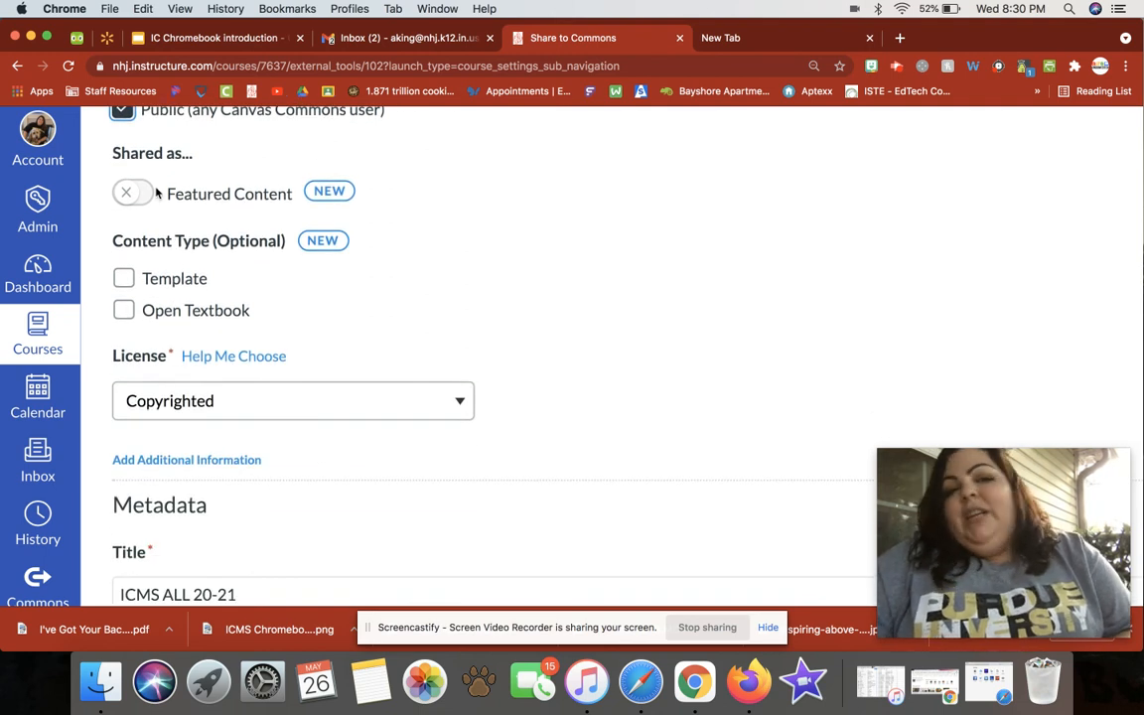
scroll(156, 193, down, 2)
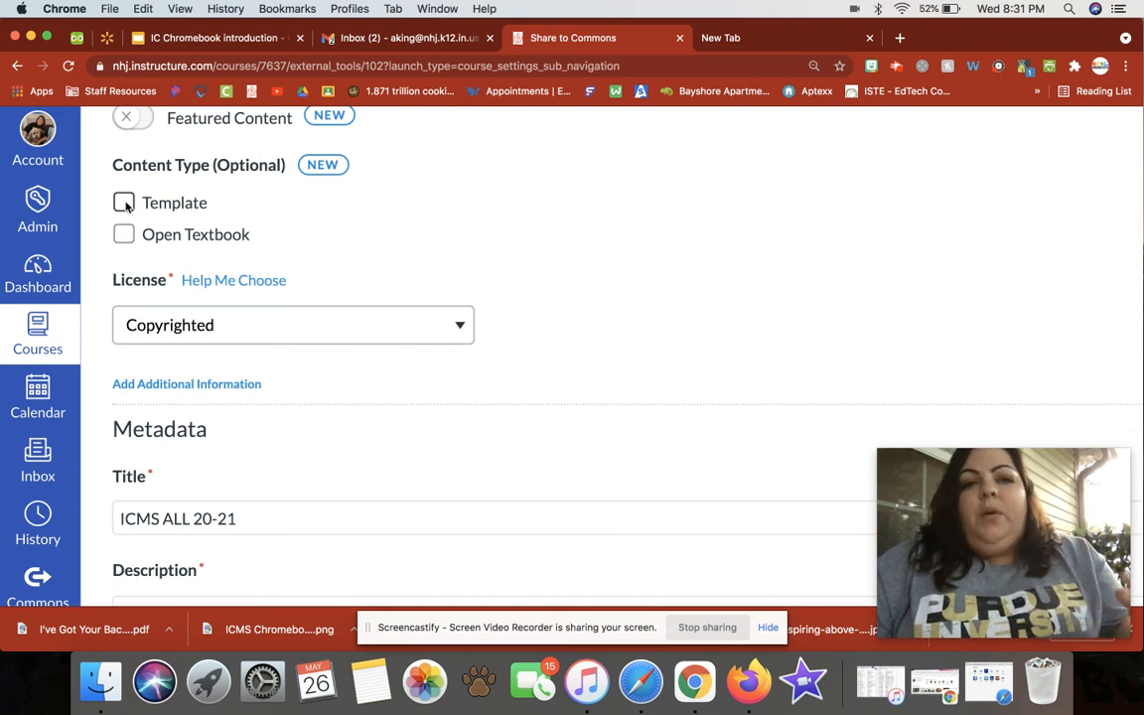
scroll(291, 251, down, 3)
click(273, 258)
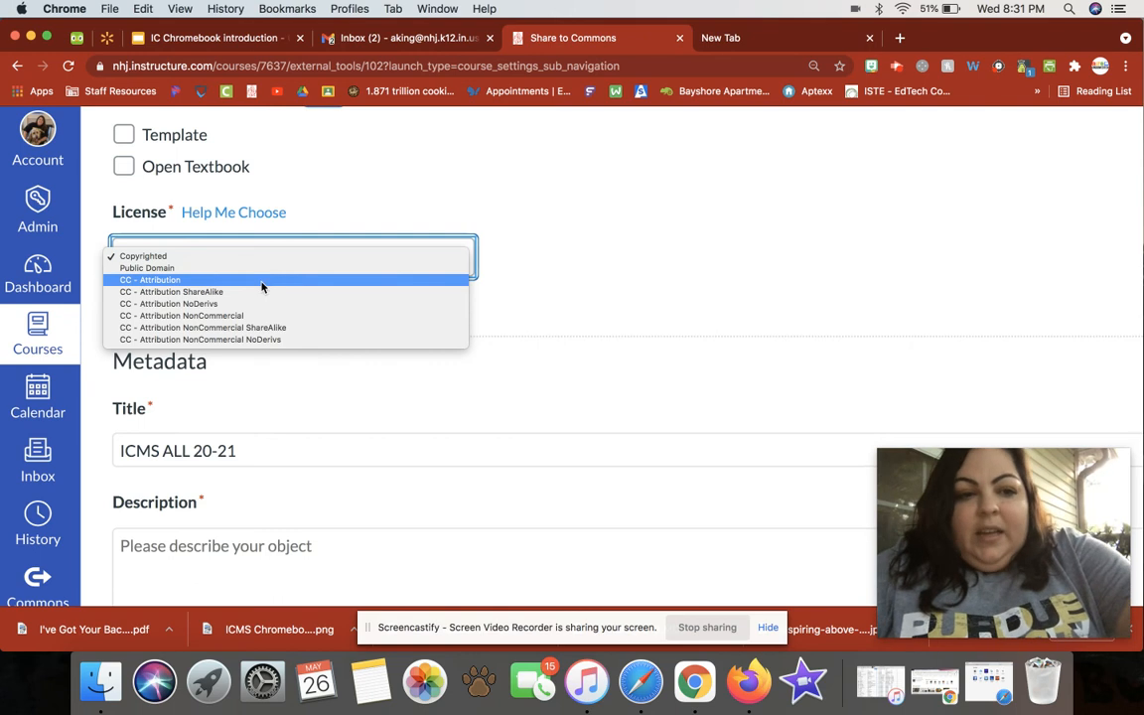
click(260, 268)
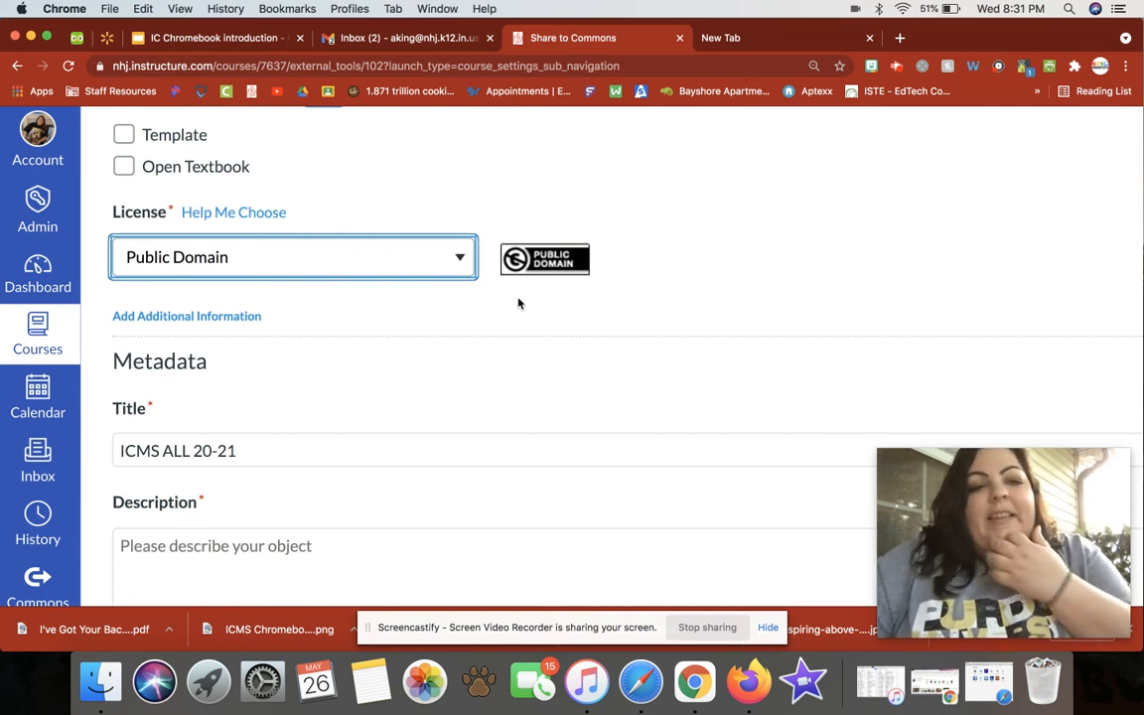
Enter the resource description "My ICMS All page including digital citizenship".
scroll(518, 303, down, 3)
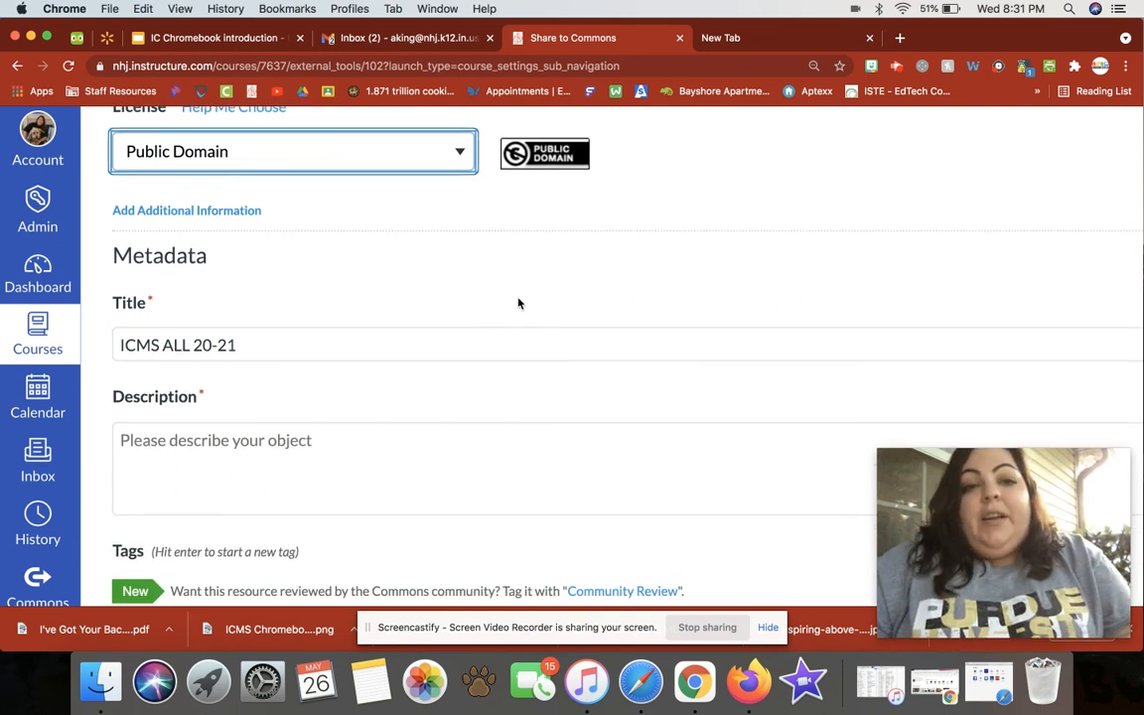
scroll(517, 303, down, 3)
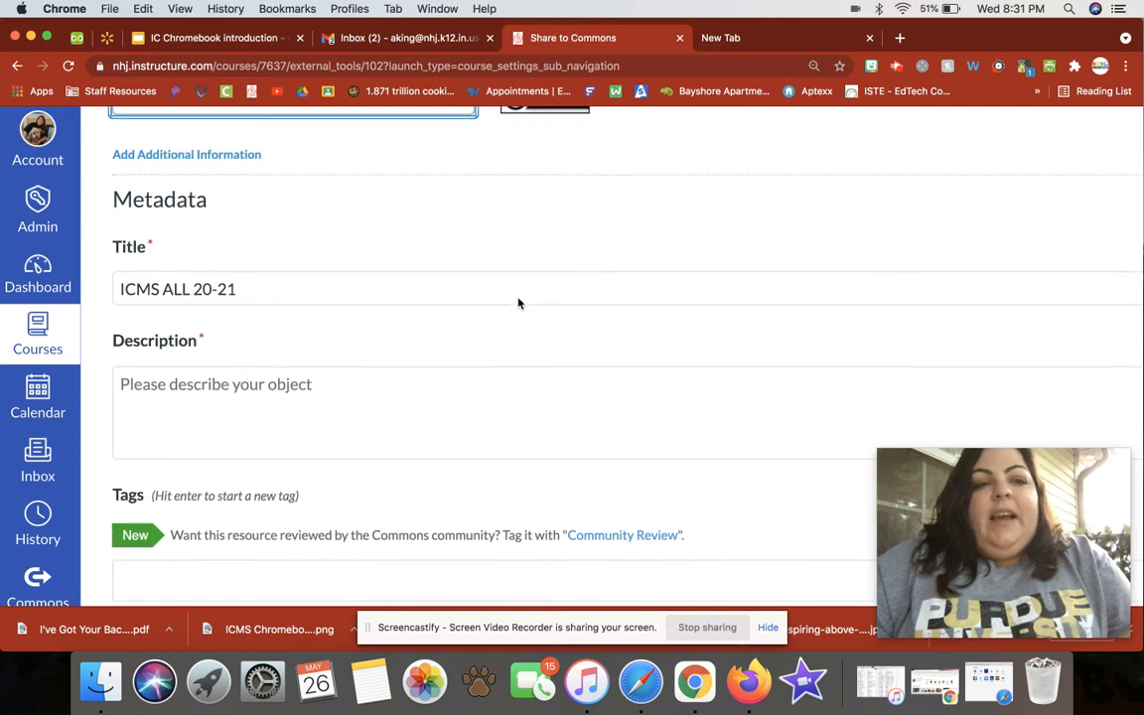
scroll(518, 303, down, 2)
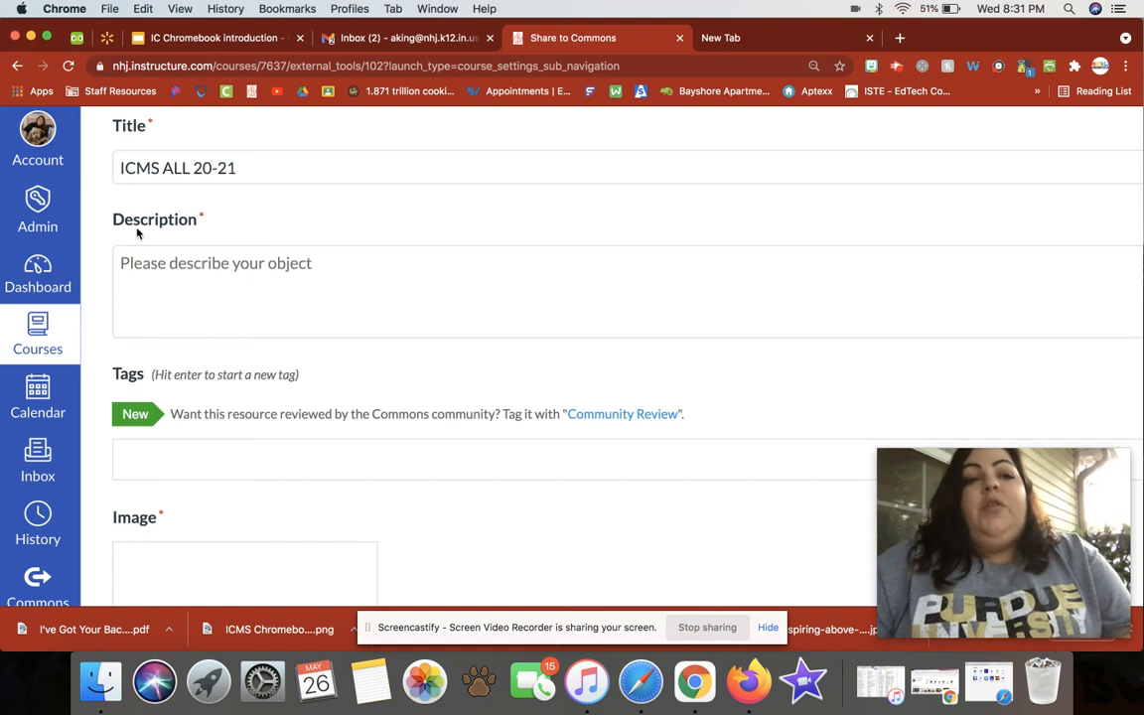
click(235, 283)
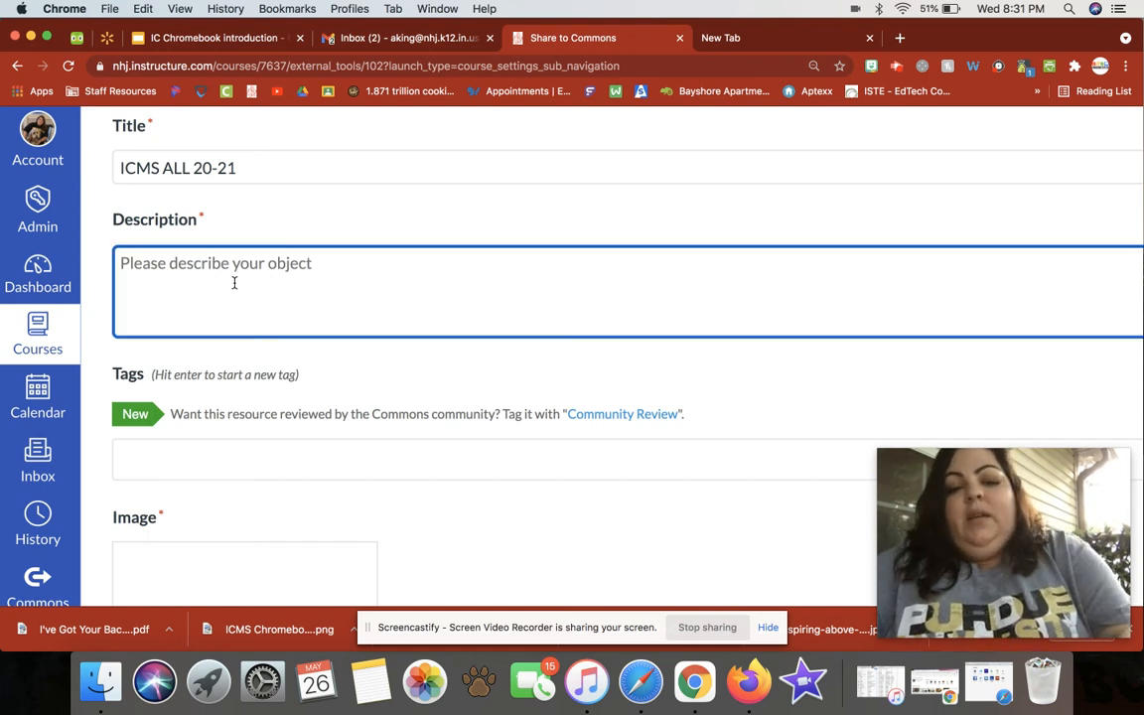
text(My)
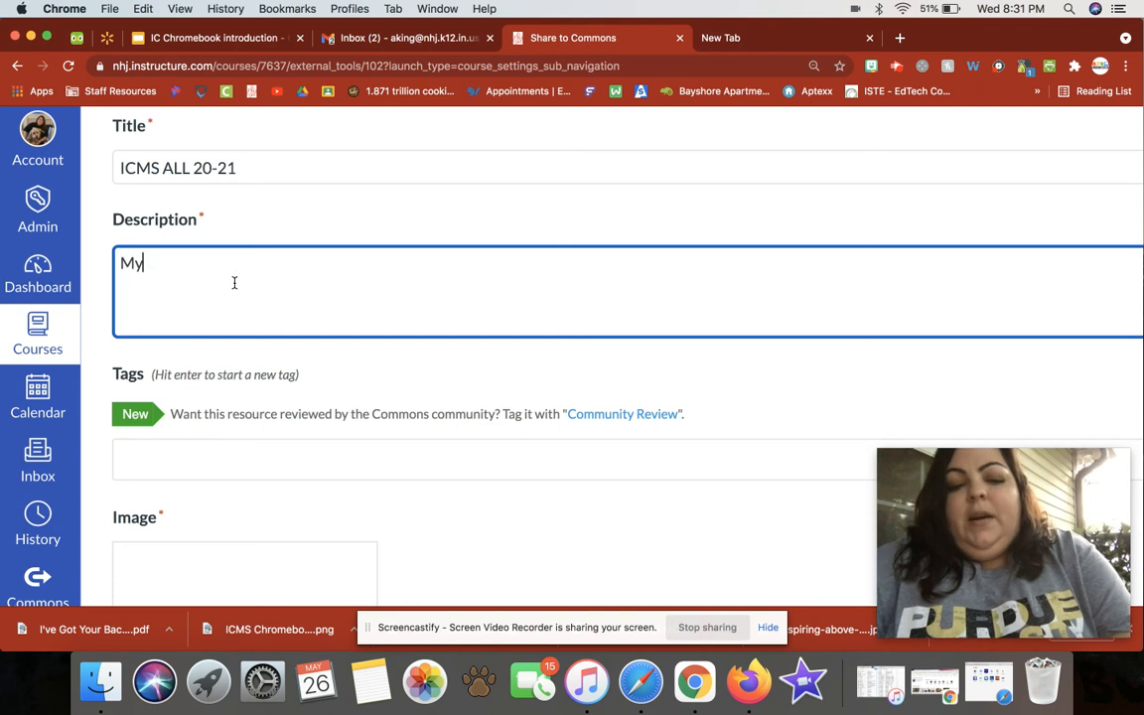
text( ICMS A)
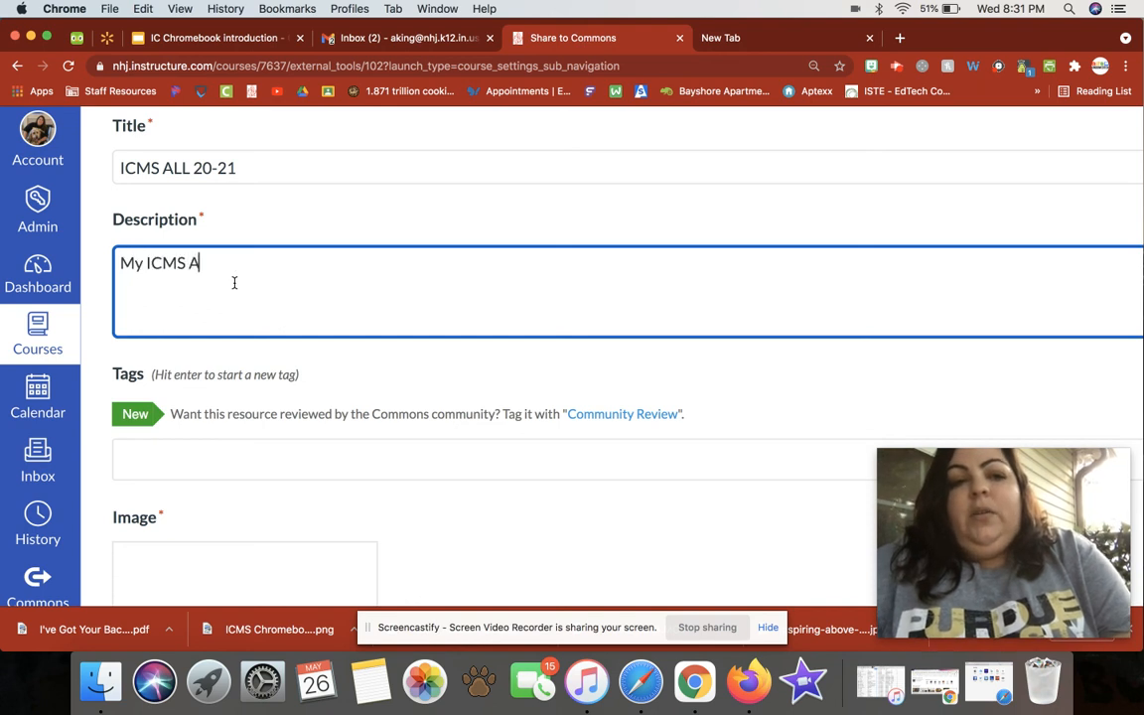
text(ll page inc)
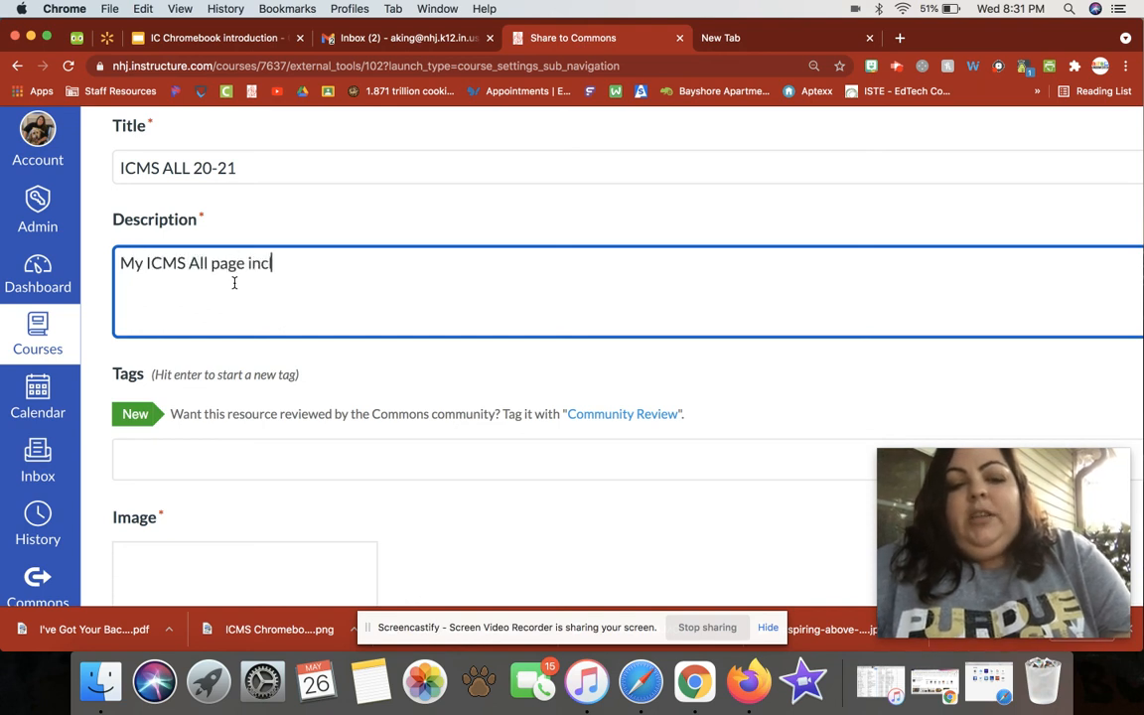
text(luding dig)
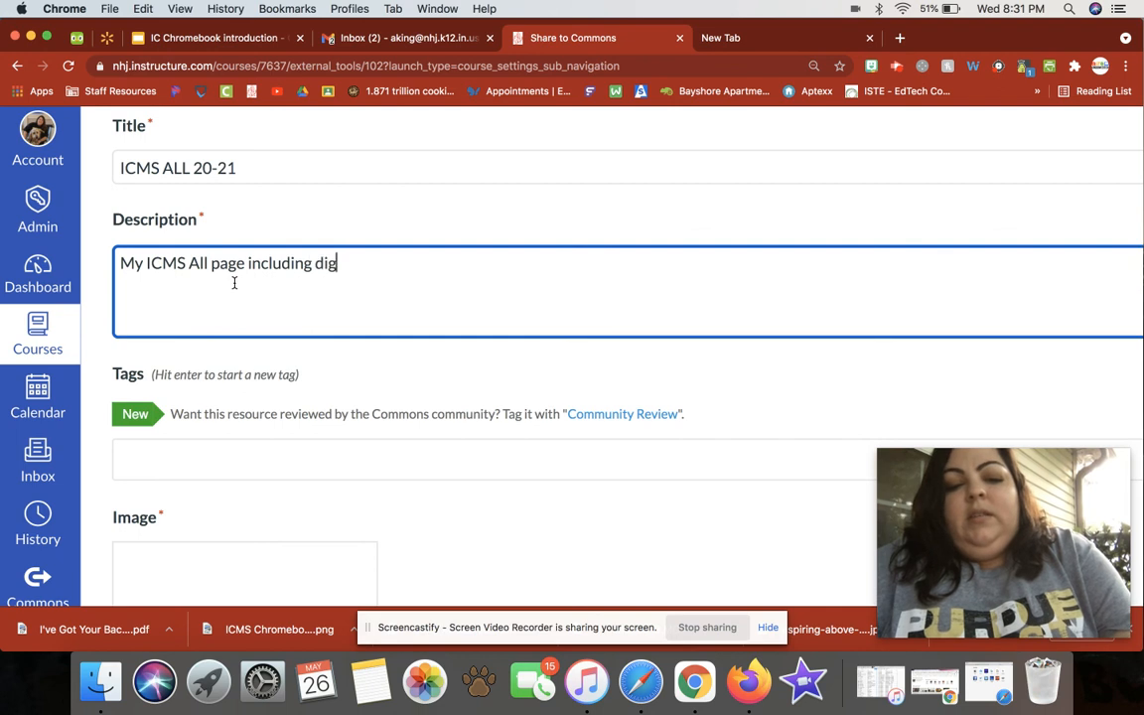
text(ital )
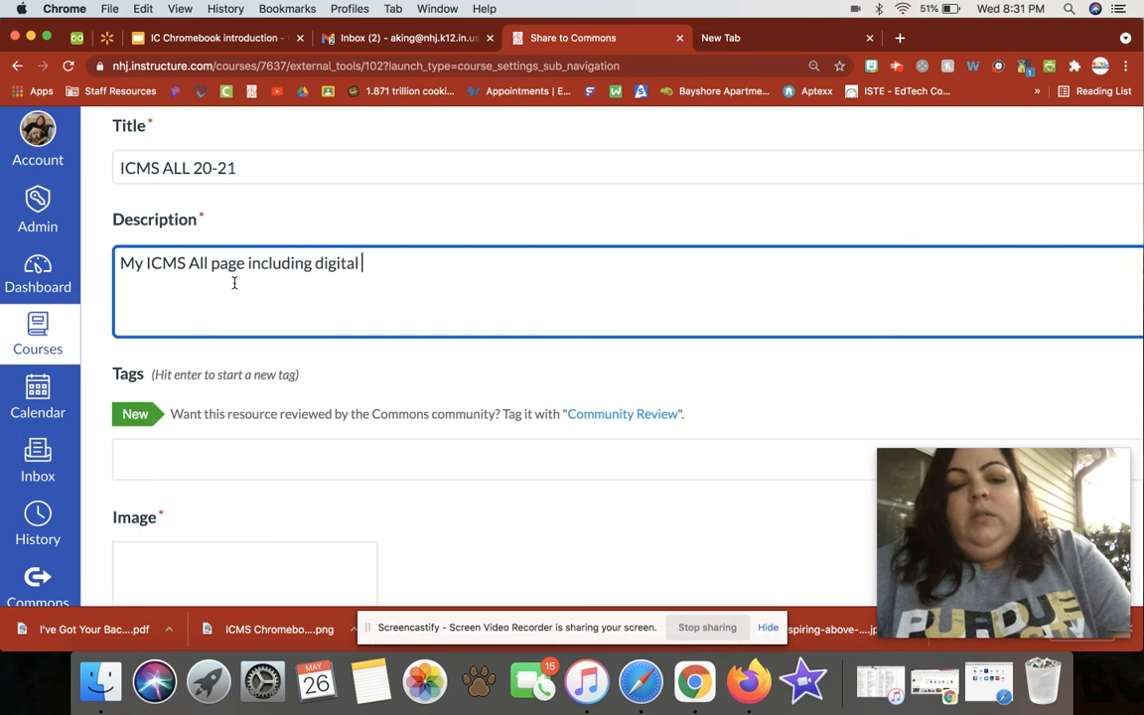
text(citizenship)
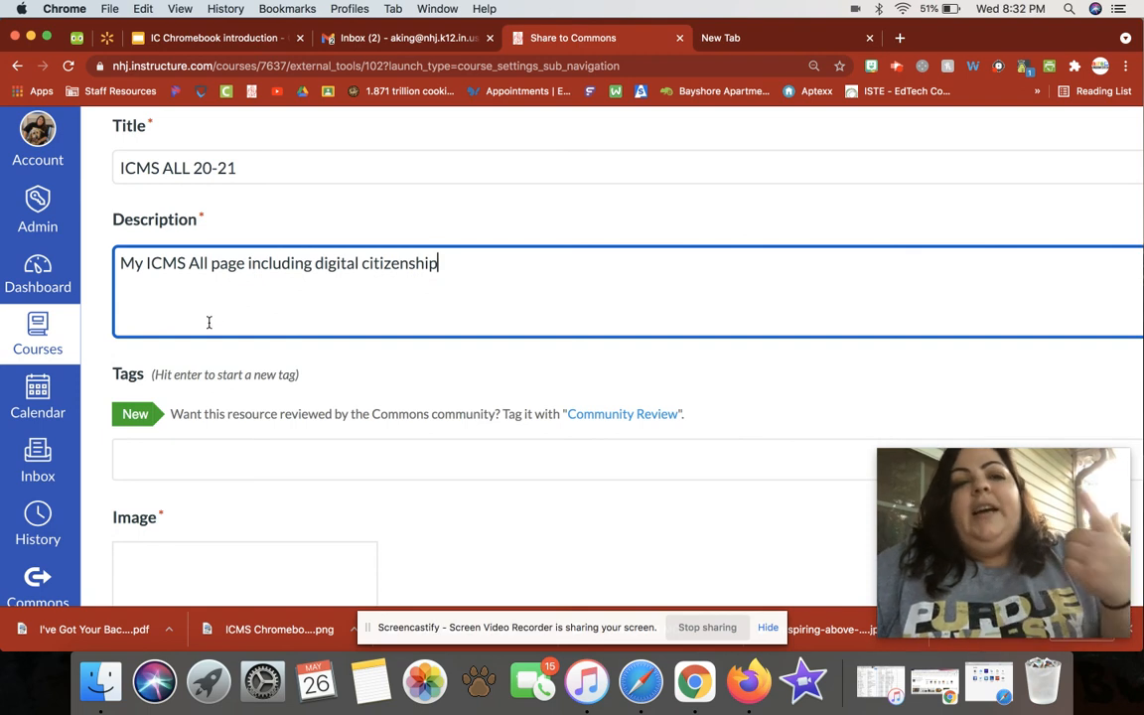
Choose the Unsplash photo of the gold number 20 balloons as the resource image.
scroll(209, 322, down, 1)
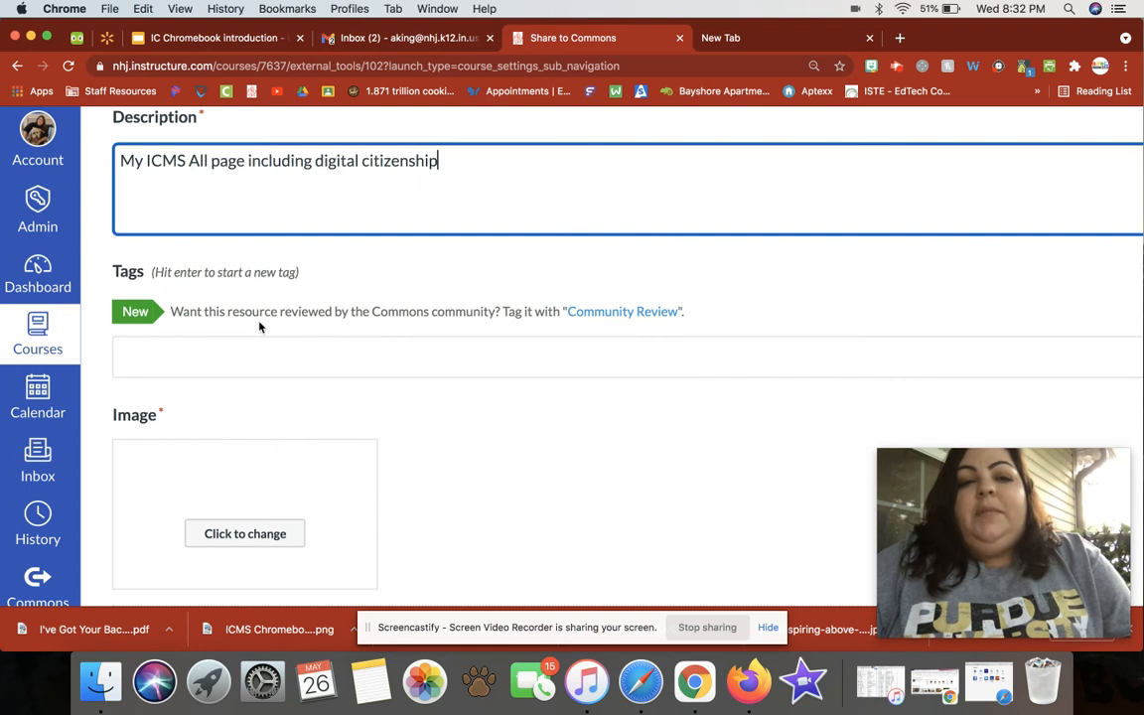
scroll(421, 336, down, 4)
scroll(421, 335, down, 1)
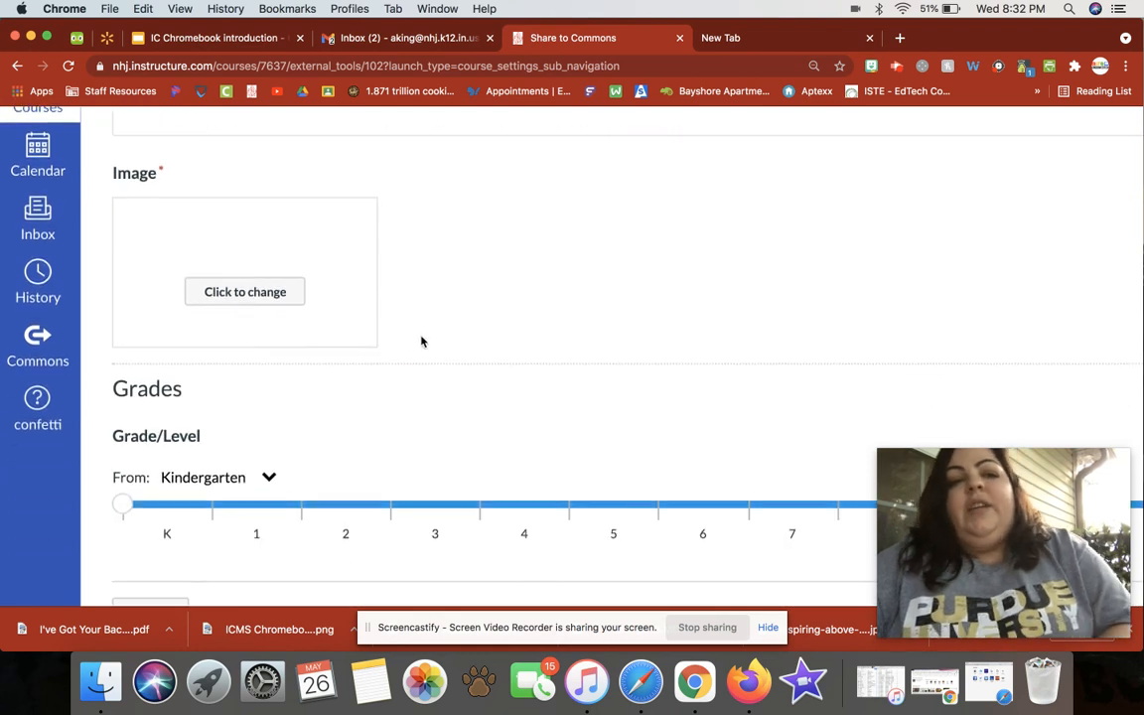
click(270, 290)
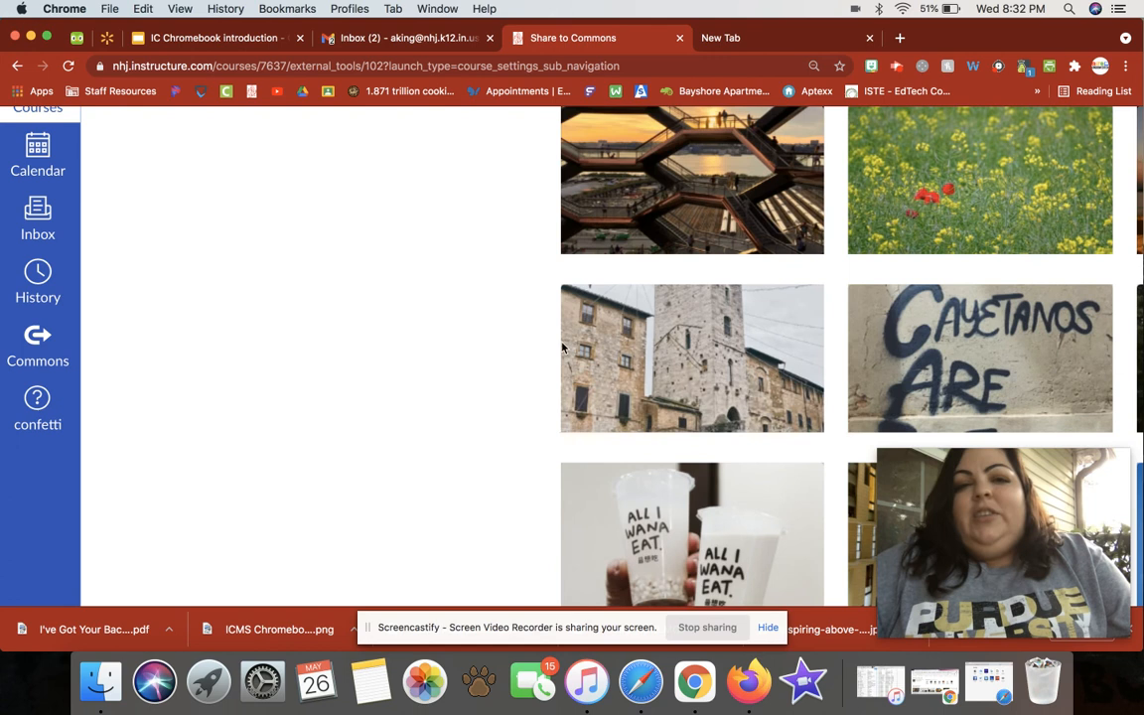
scroll(671, 393, down, 4)
scroll(671, 393, down, 3)
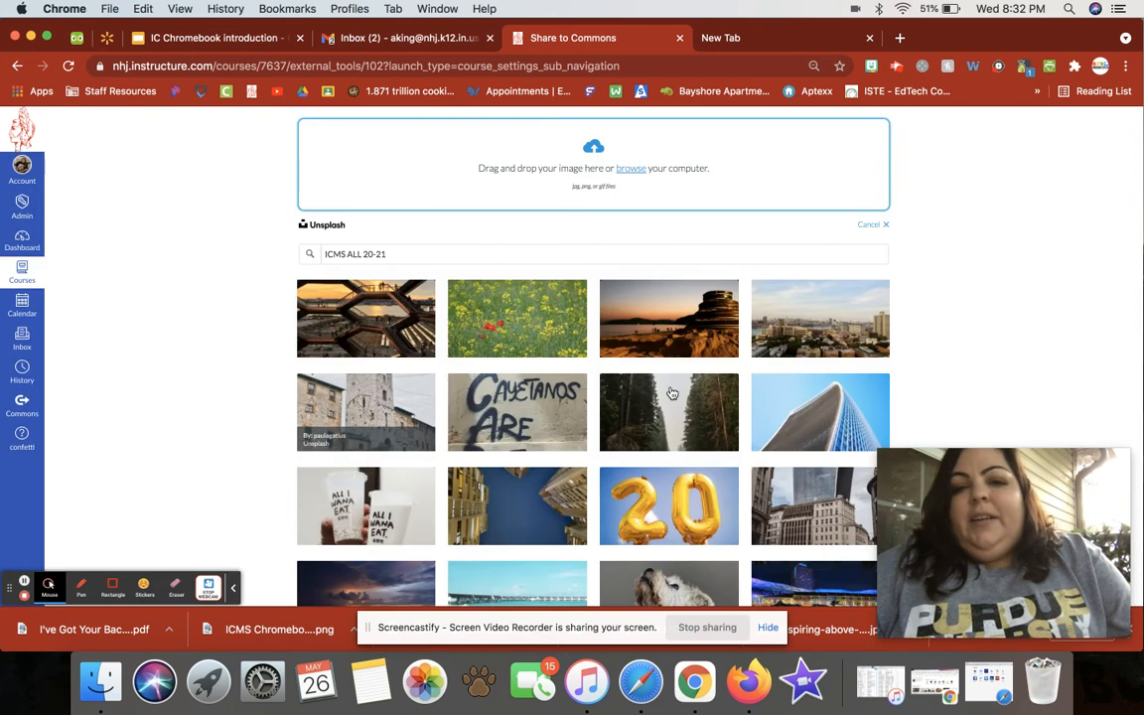
scroll(671, 393, down, 1)
scroll(671, 393, down, 3)
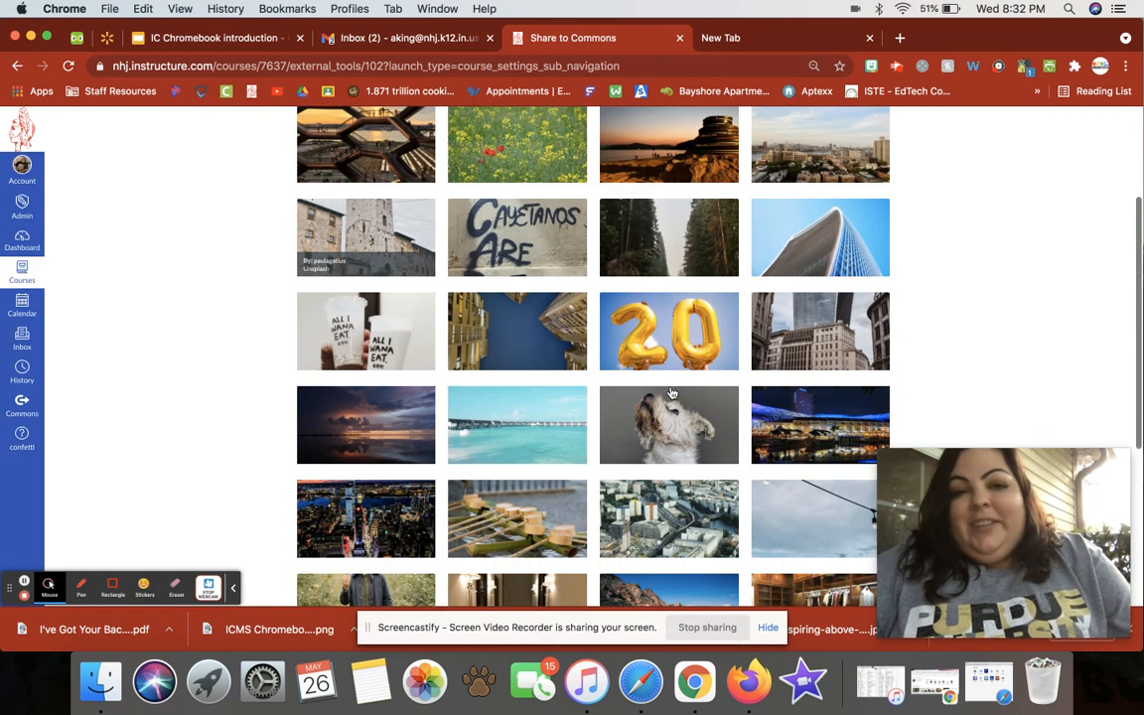
click(669, 332)
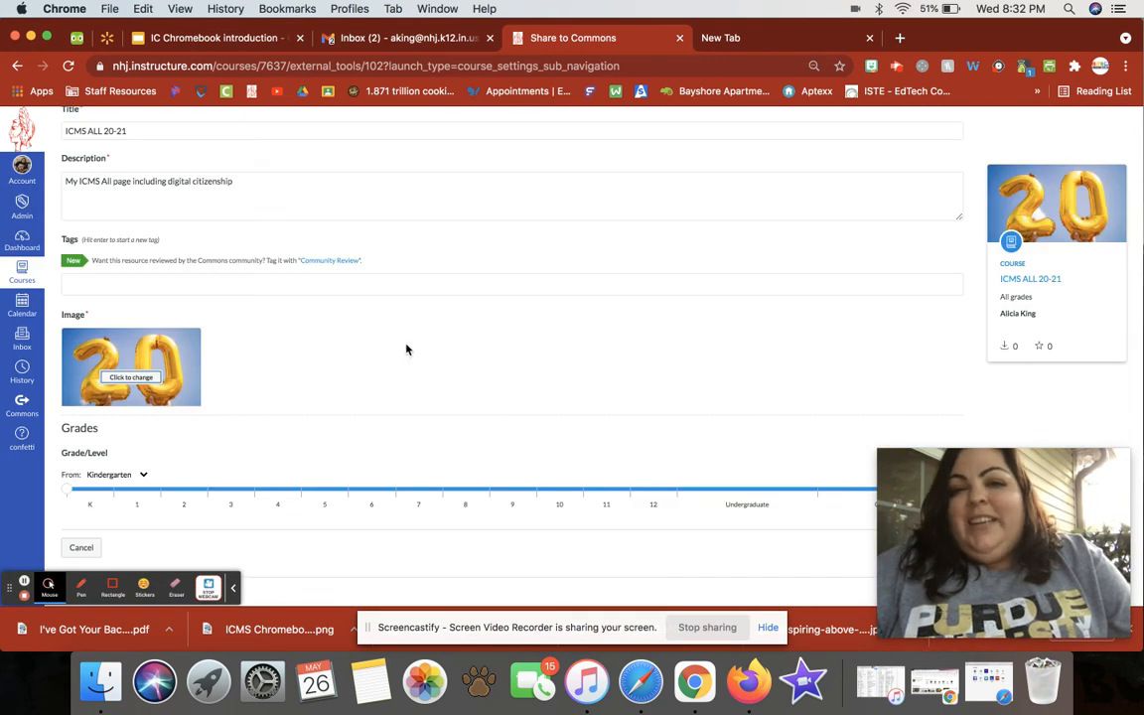
Set the grade range from 6th grade to 8th grade and share the course to Commons.
scroll(510, 312, down, 1)
scroll(510, 312, up, 1)
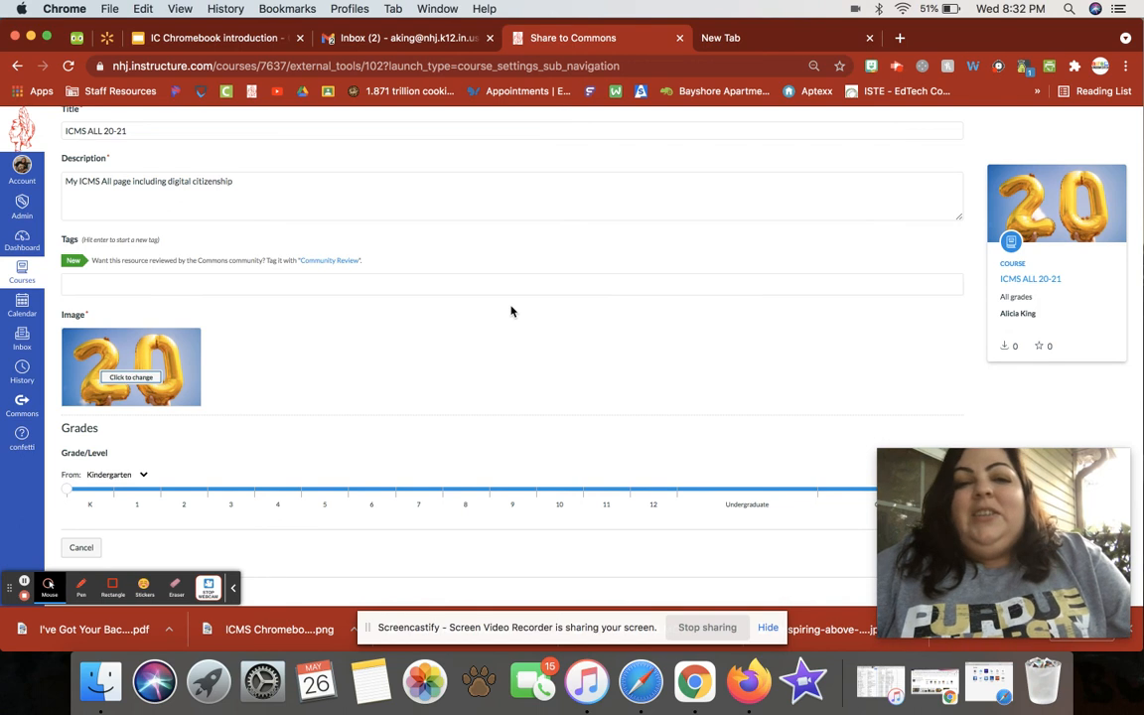
scroll(273, 342, down, 1)
scroll(273, 343, up, 1)
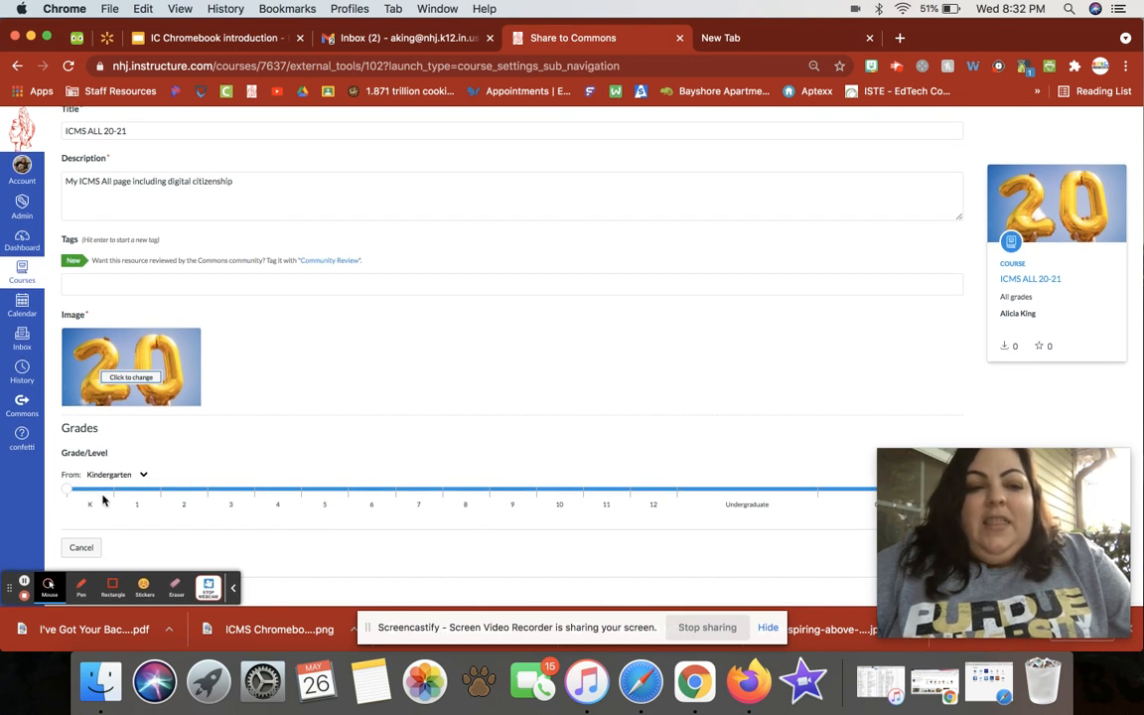
drag(69, 489, 160, 490)
drag(246, 504, 347, 497)
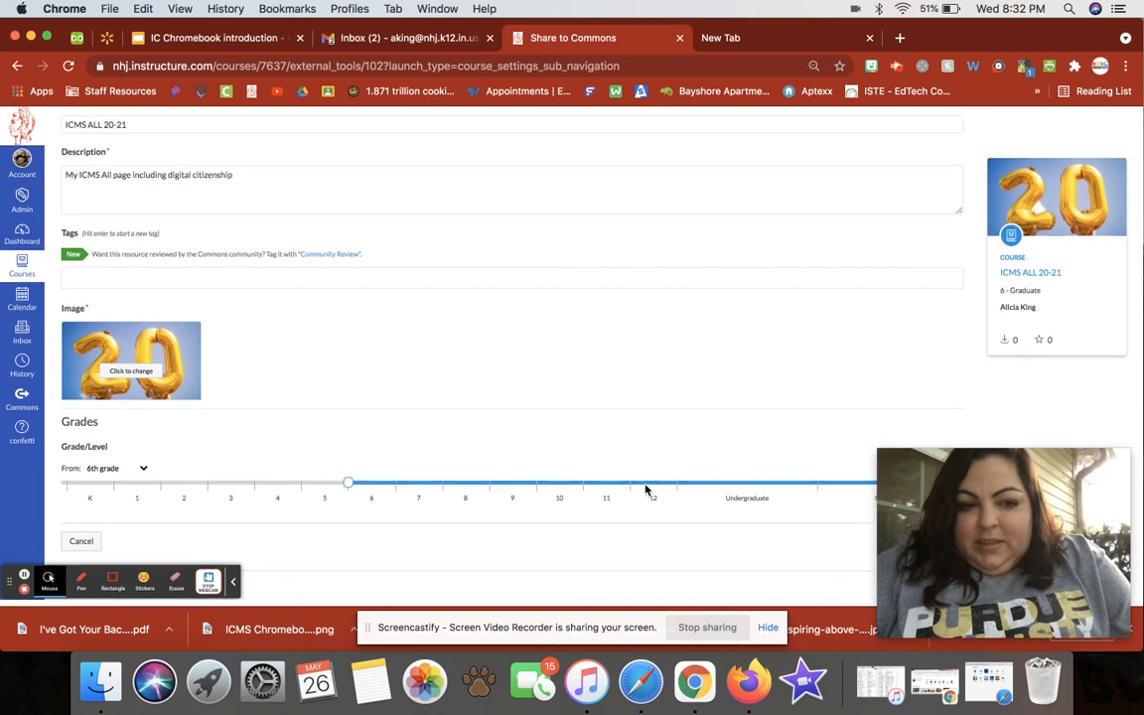
drag(994, 518, 860, 203)
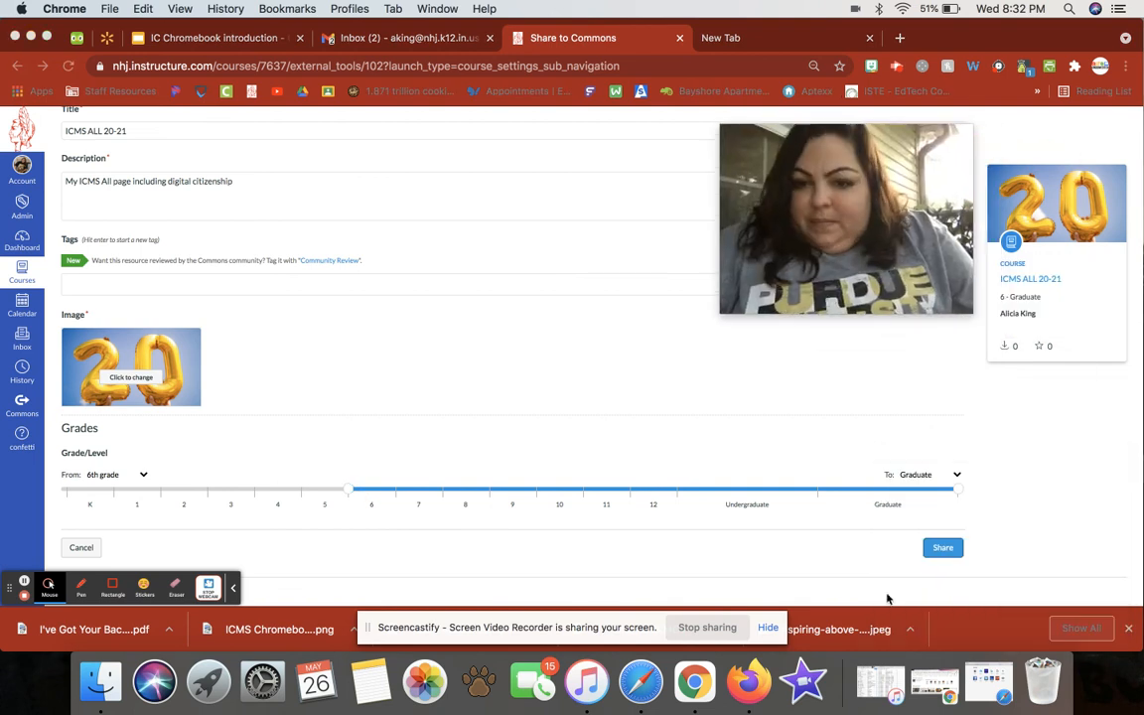
click(959, 492)
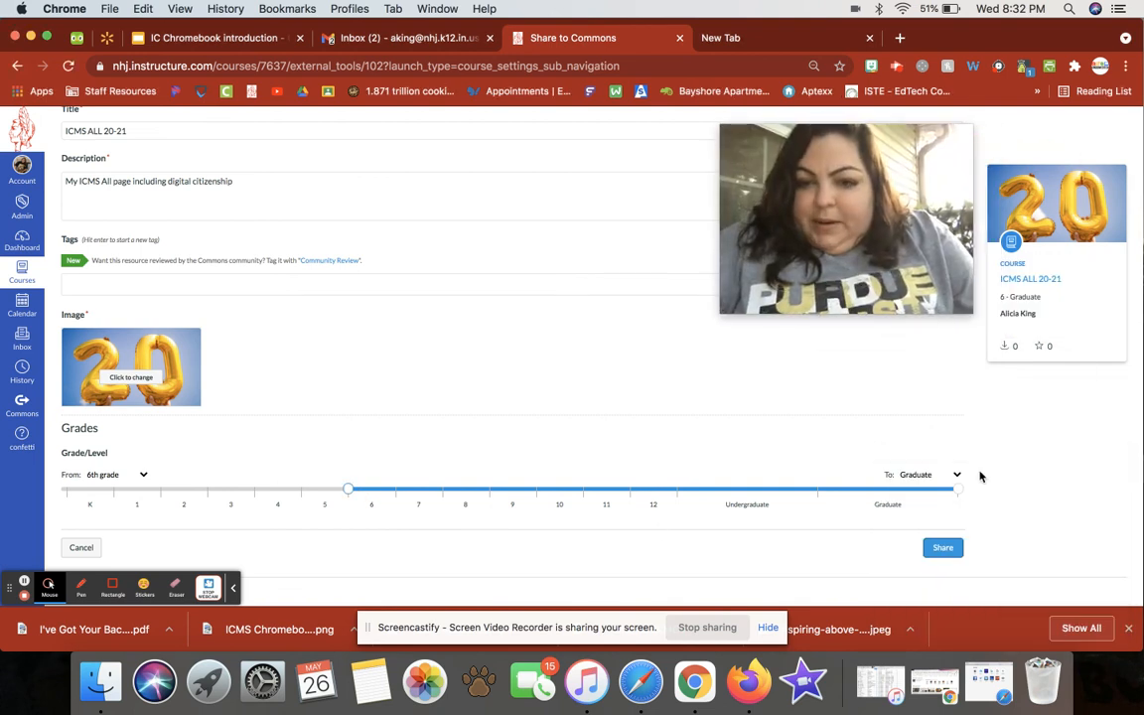
drag(958, 490, 503, 490)
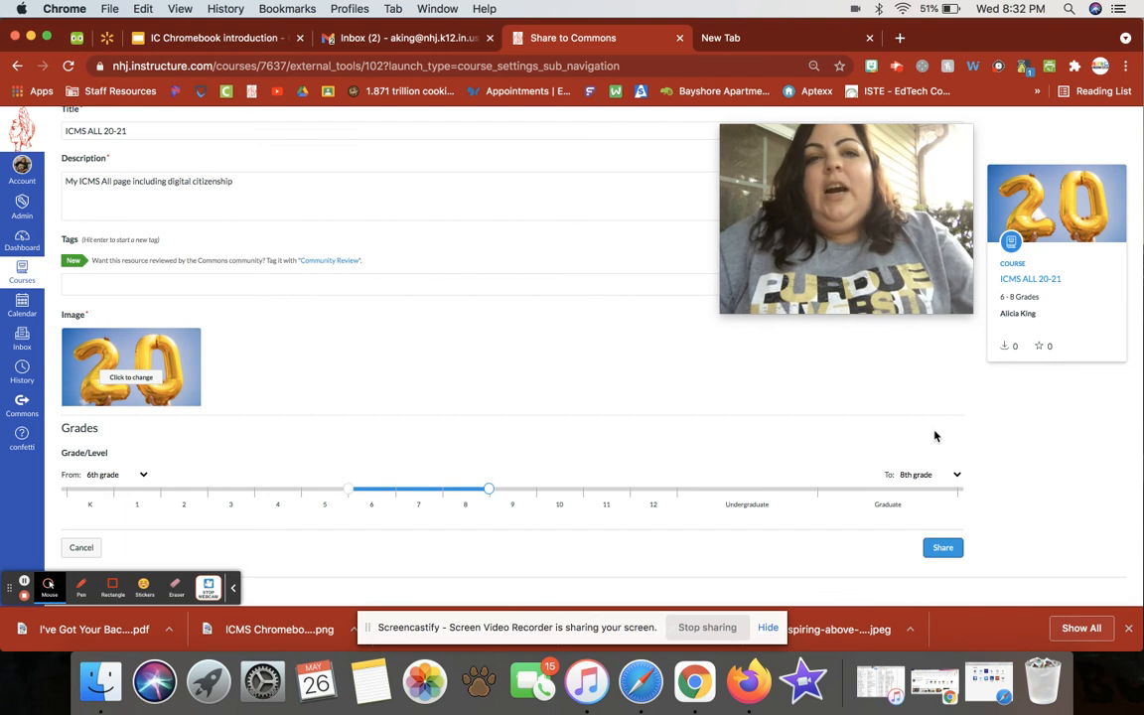
click(943, 549)
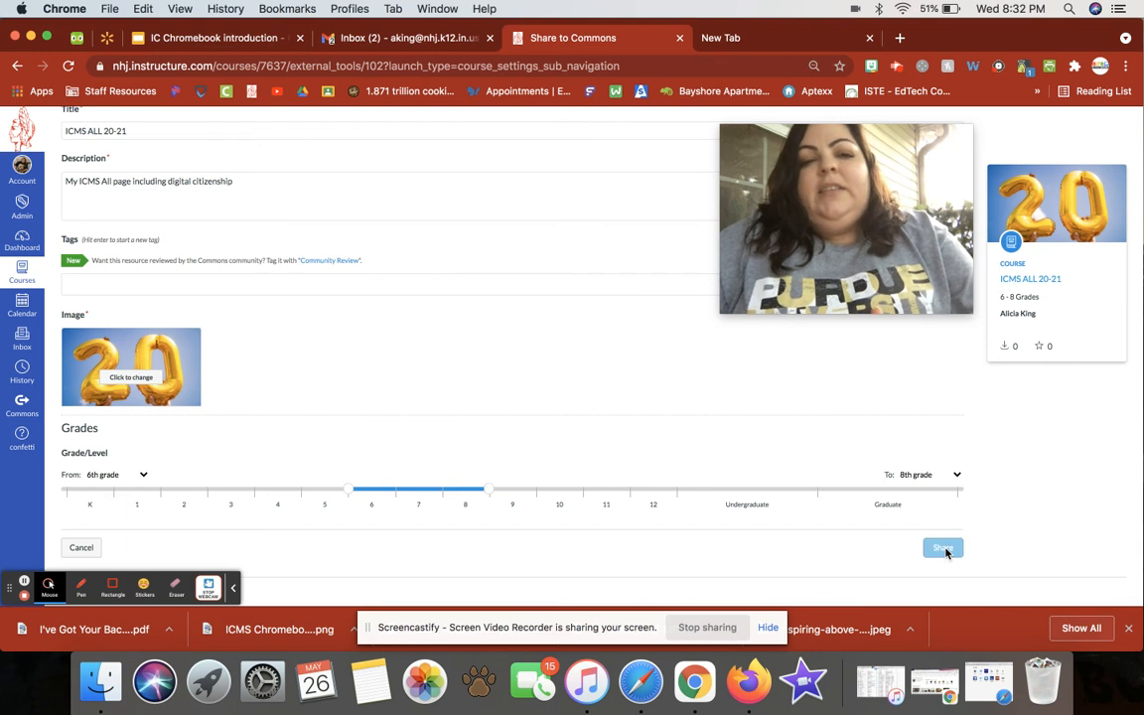
drag(866, 240, 898, 459)
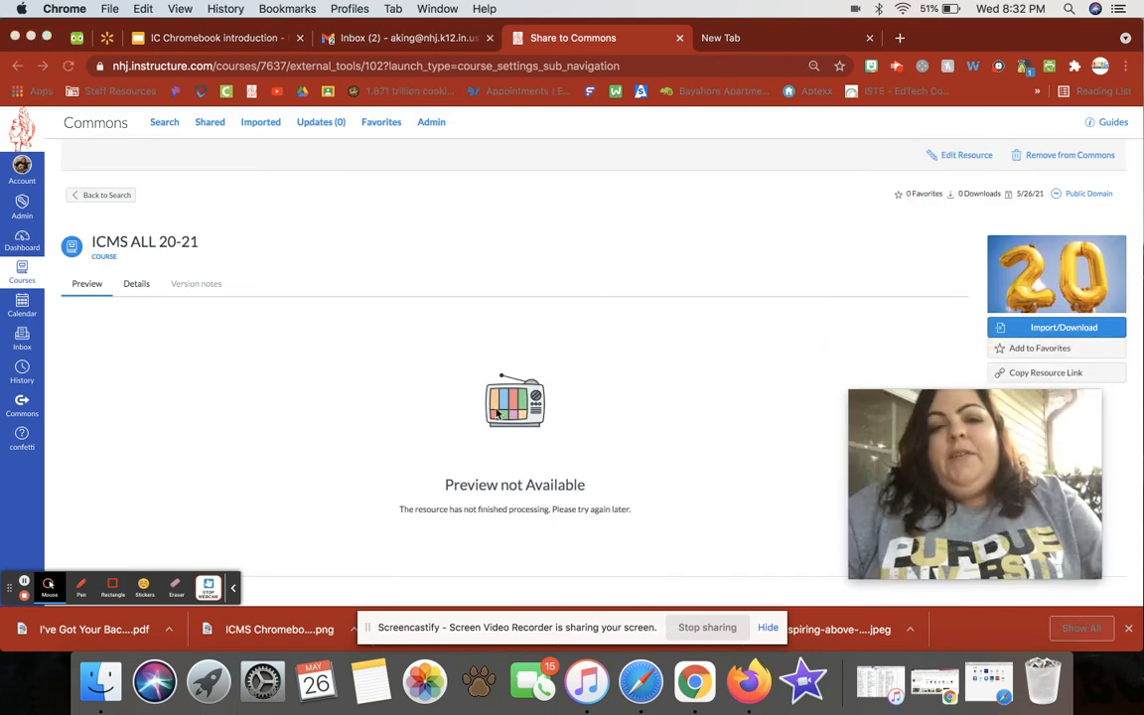